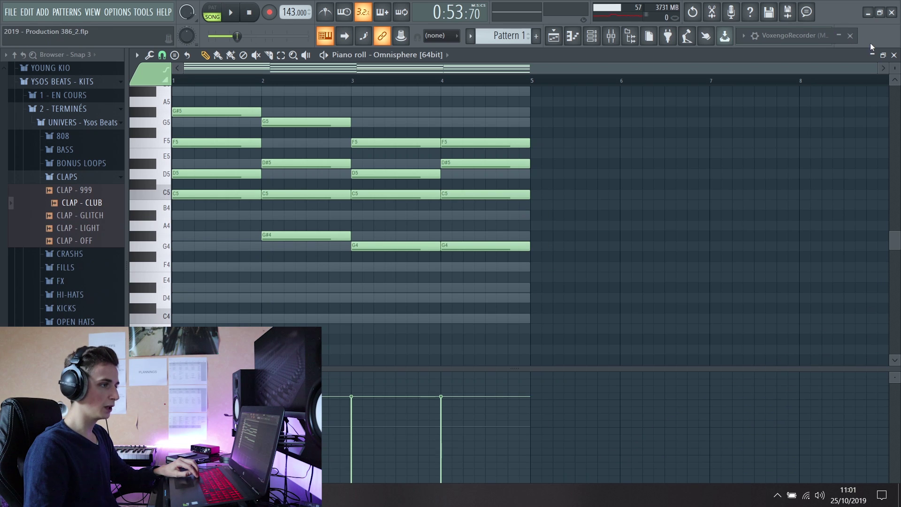
- Close the piano roll and select the first refrain in the playlist from bar 33 to bar 41
{"action": "left_click", "coordinate": [895, 55]}
{"action": "left_click", "coordinate": [476, 72]}
{"action": "scroll", "coordinate": [472, 82], "scroll_direction": "up", "scroll_amount": 6}
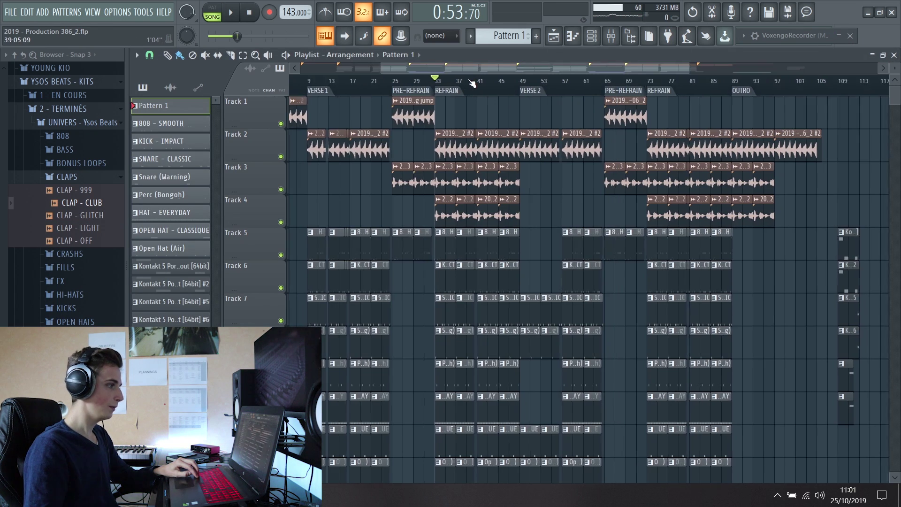
{"action": "scroll", "coordinate": [428, 80], "scroll_direction": "up", "scroll_amount": 3}
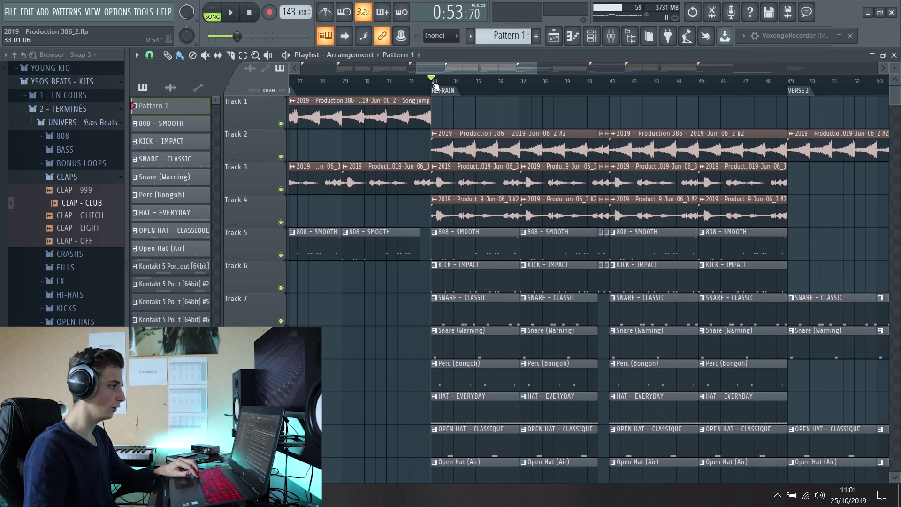
{"action": "left_click_drag", "start_coordinate": [437, 85], "coordinate": [606, 71]}
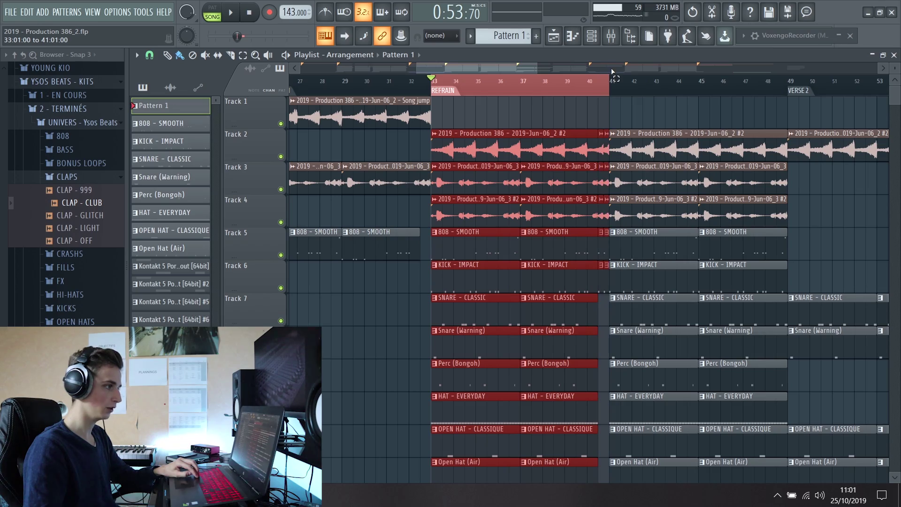
- Solo the melody on Track 2, play it, and bring in Tracks 3 and 4
{"action": "right_click", "coordinate": [281, 156]}
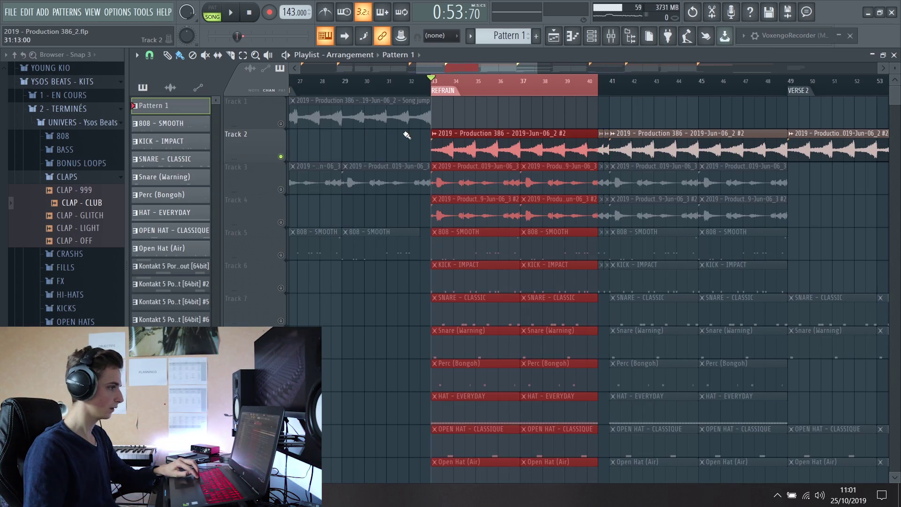
{"action": "key", "text": "space"}
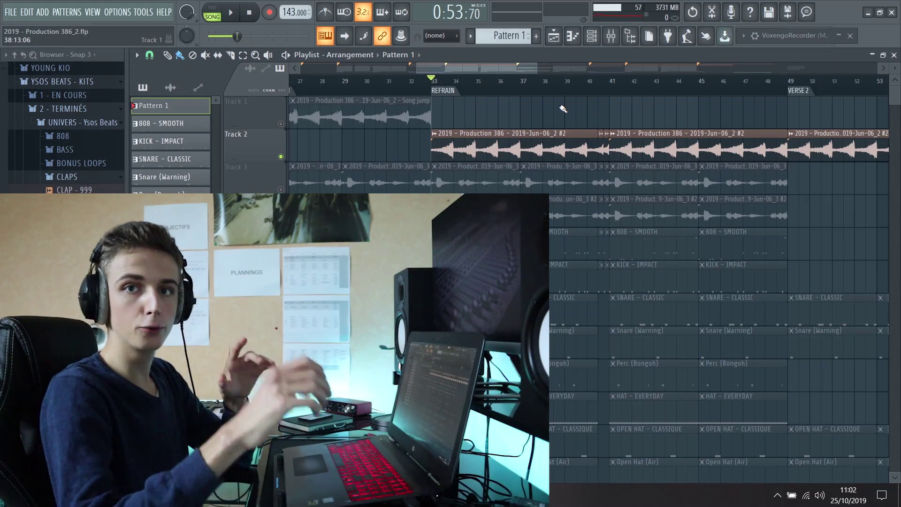
{"action": "left_click", "coordinate": [281, 189]}
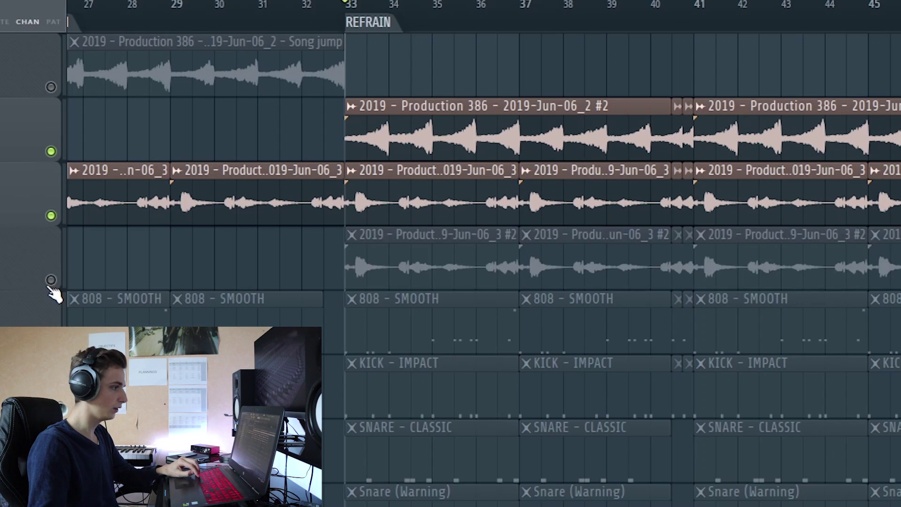
{"action": "left_click", "coordinate": [51, 280]}
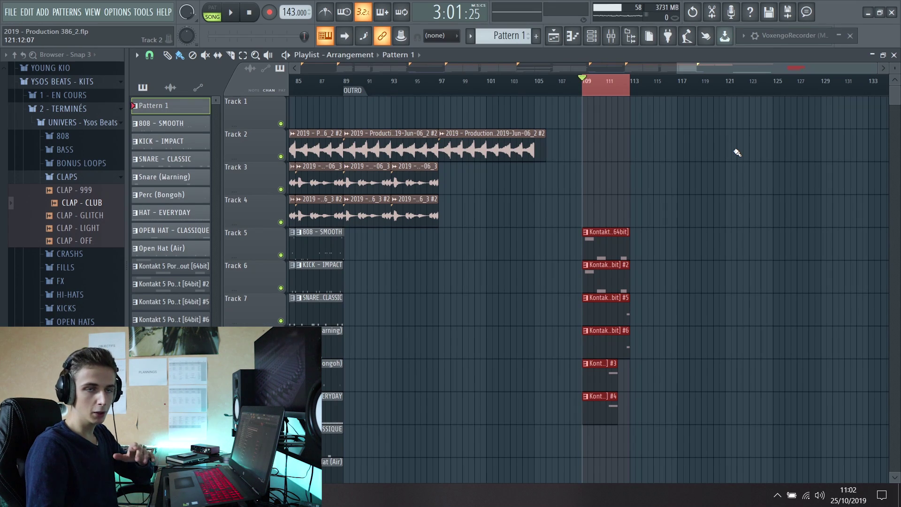
- Show the channel rack and open the first Kontakt 5 channel
{"action": "left_click", "coordinate": [589, 42]}
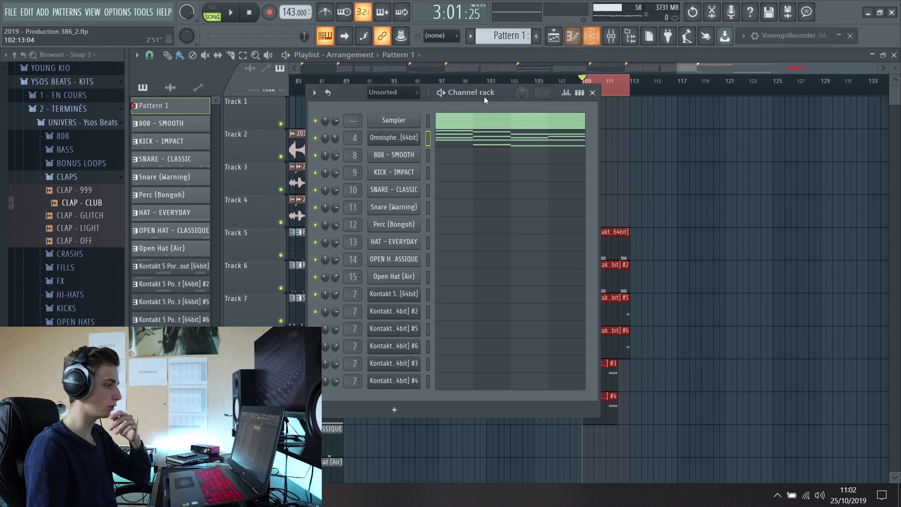
{"action": "left_click", "coordinate": [400, 295]}
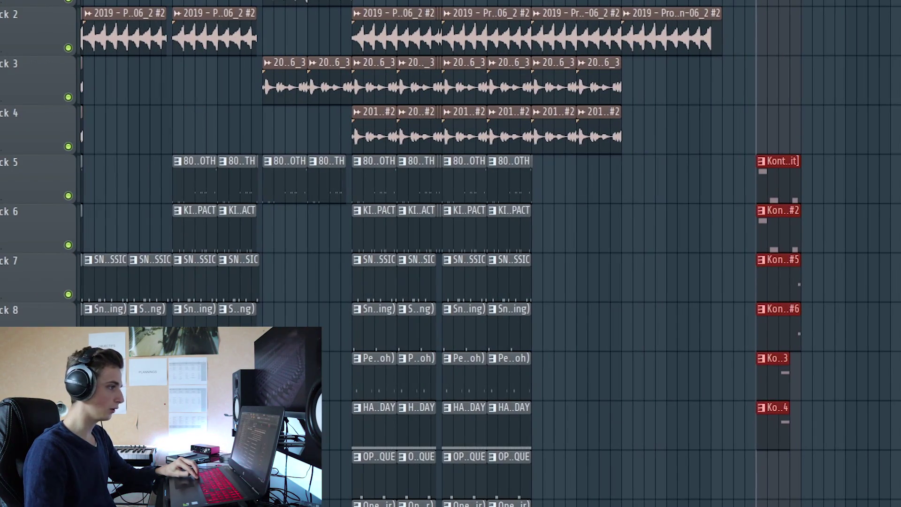
- Select the second refrain in the playlist, starting at bar 73, as the playback range
{"action": "scroll", "coordinate": [330, 235], "scroll_direction": "up", "scroll_amount": 4}
{"action": "left_click_drag", "start_coordinate": [892, 2], "coordinate": [397, 1]}
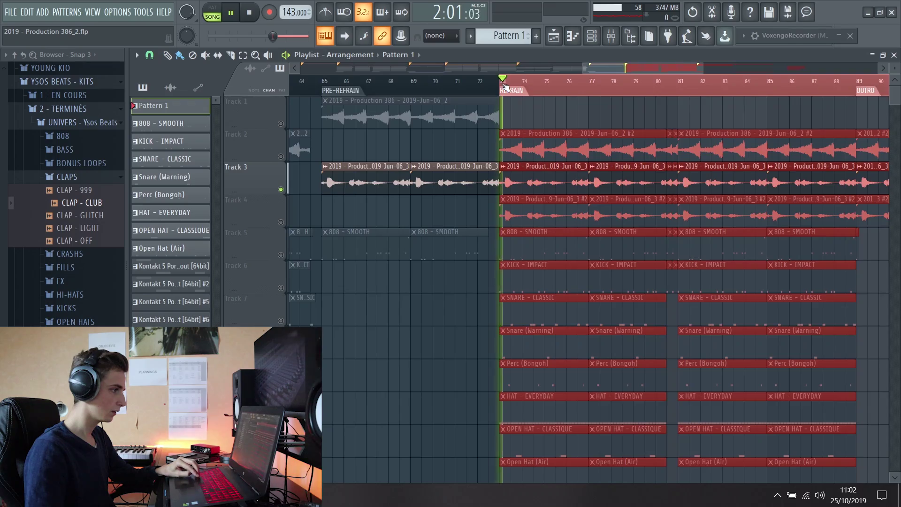
{"action": "scroll", "coordinate": [504, 87], "scroll_direction": "down", "scroll_amount": 4}
{"action": "scroll", "coordinate": [522, 83], "scroll_direction": "up", "scroll_amount": 3}
{"action": "scroll", "coordinate": [522, 83], "scroll_direction": "up", "scroll_amount": 4}
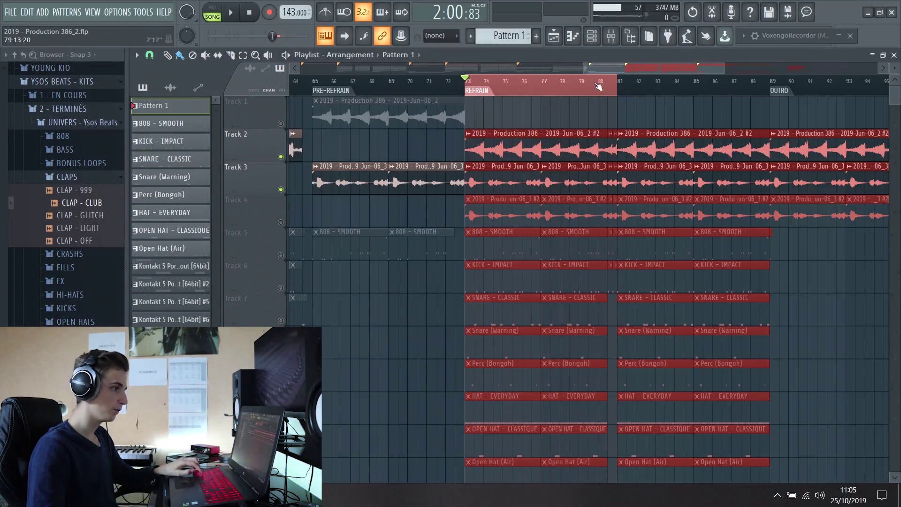
- Reselect the playback range so that it starts in the pre-refrain at bar 69
{"action": "left_click_drag", "start_coordinate": [607, 85], "coordinate": [419, 87]}
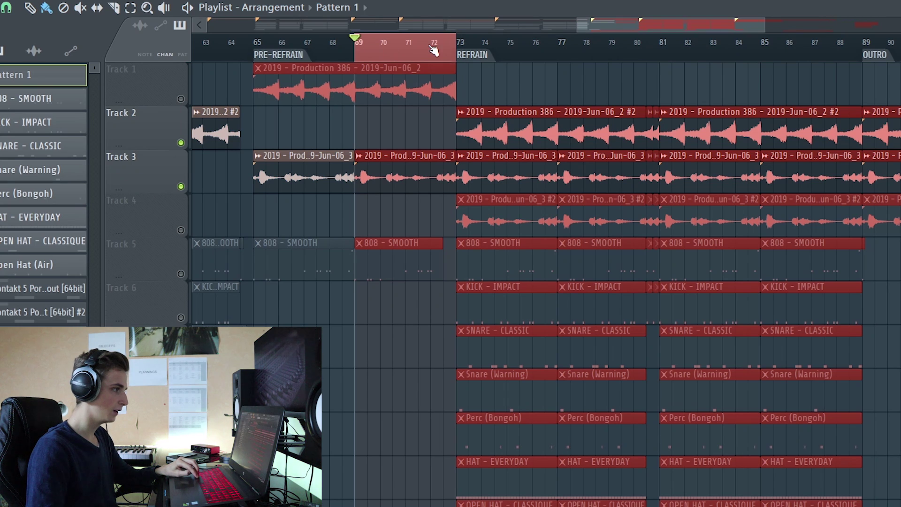
{"action": "left_click_drag", "start_coordinate": [445, 42], "coordinate": [543, 42]}
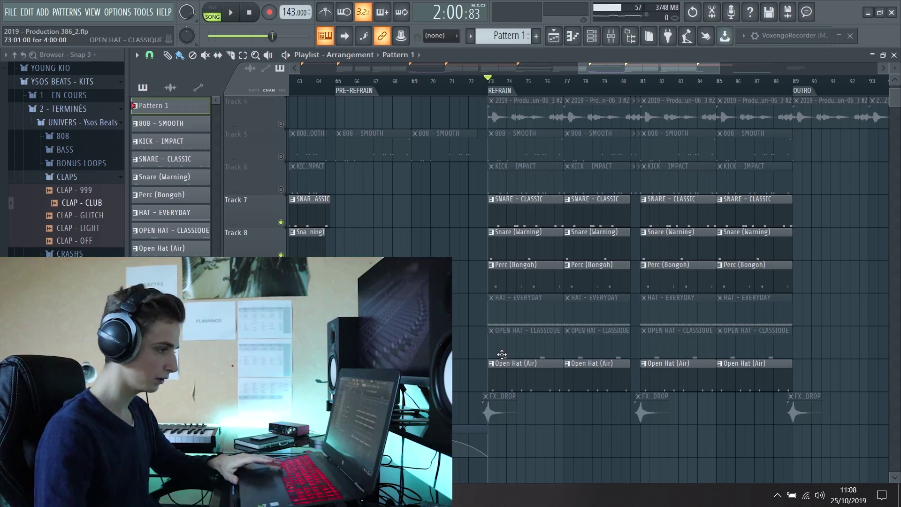
- Play the second refrain's snares, perc and air open hat, and unmute the OPEN HAT - CLASSIQUE track
{"action": "key", "text": "space"}
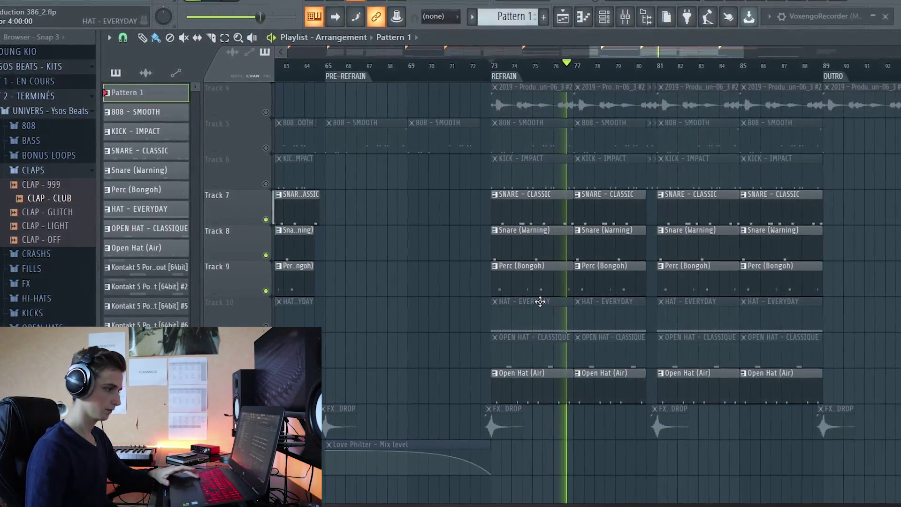
{"action": "key", "text": "space"}
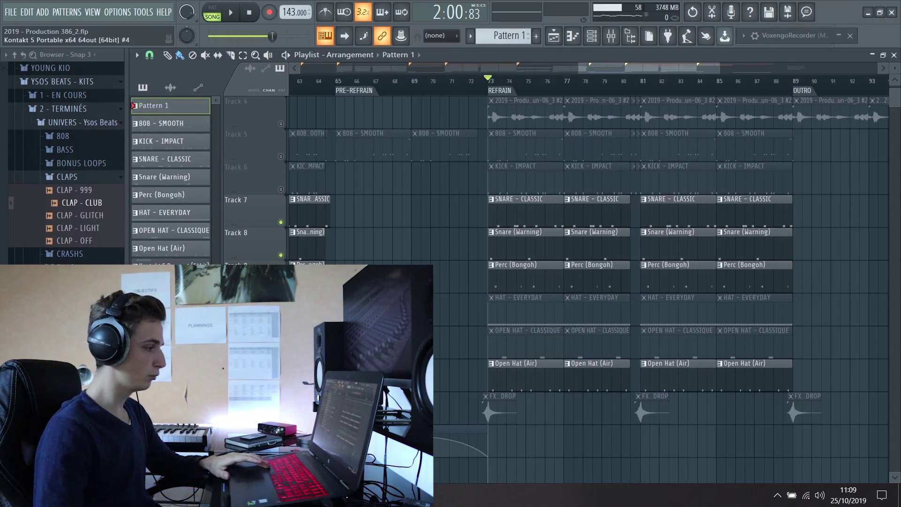
{"action": "left_click", "coordinate": [281, 353]}
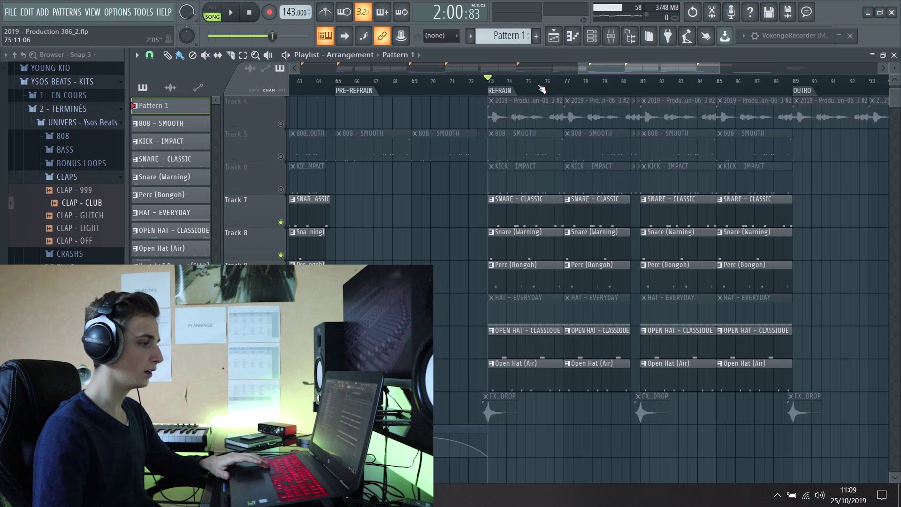
- Open the HAT - EVERYDAY pattern clip at bar 73 to examine its notes
{"action": "scroll", "coordinate": [542, 89], "scroll_direction": "up", "scroll_amount": 3}
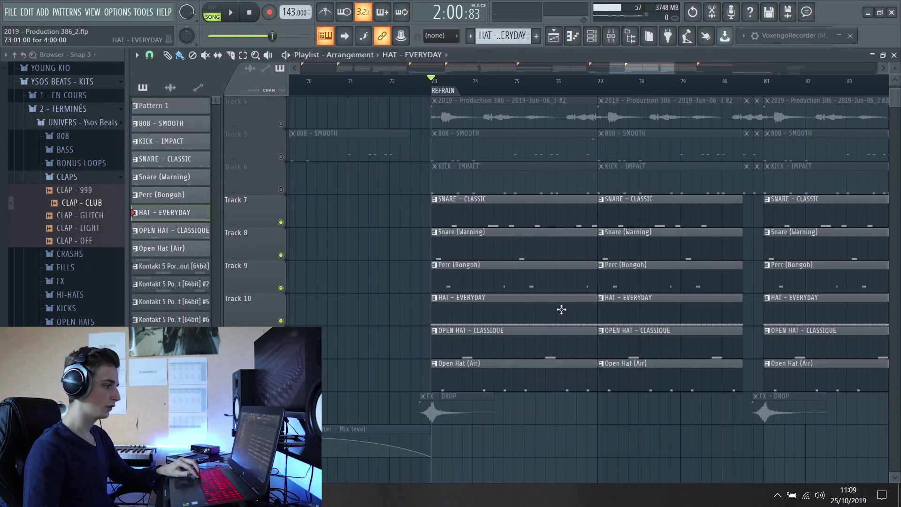
{"action": "double_click", "coordinate": [562, 309]}
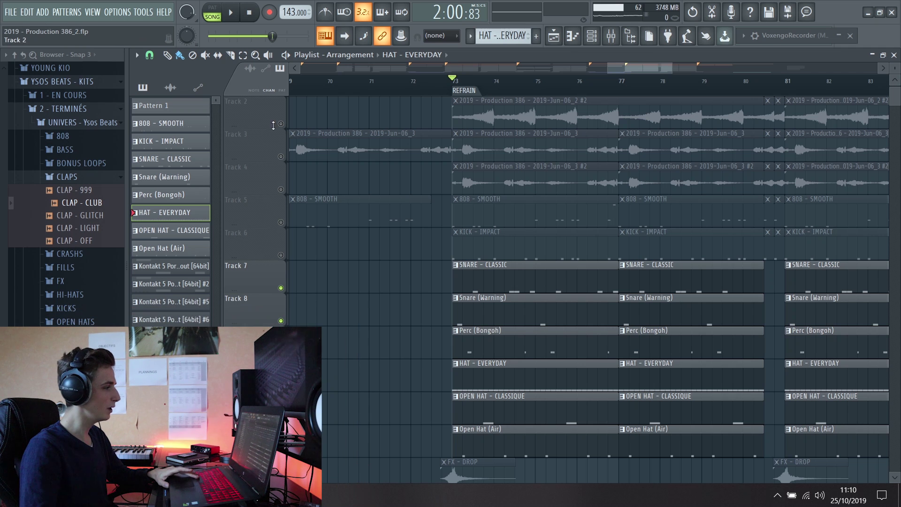
- Unmute the three melody tracks, the 808 - SMOOTH track and the KICK - IMPACT track, Tracks 2 to 6
{"action": "left_click", "coordinate": [280, 124]}
{"action": "left_click", "coordinate": [281, 156]}
{"action": "left_click", "coordinate": [281, 190]}
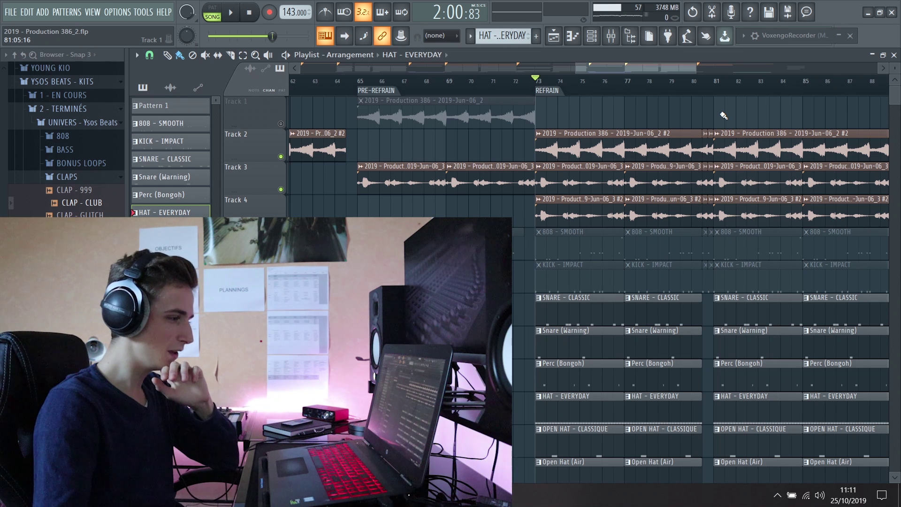
{"action": "scroll", "coordinate": [375, 190], "scroll_direction": "down", "scroll_amount": 1}
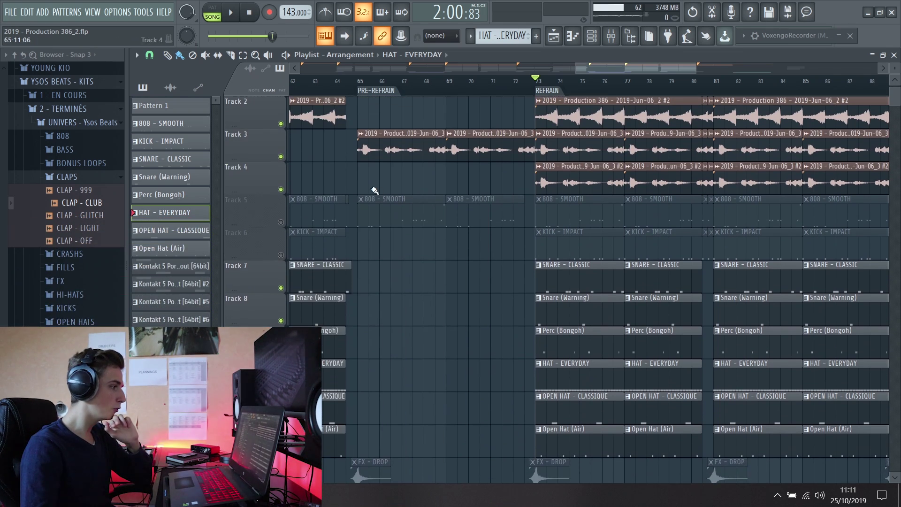
{"action": "left_click", "coordinate": [281, 222]}
{"action": "left_click", "coordinate": [281, 255]}
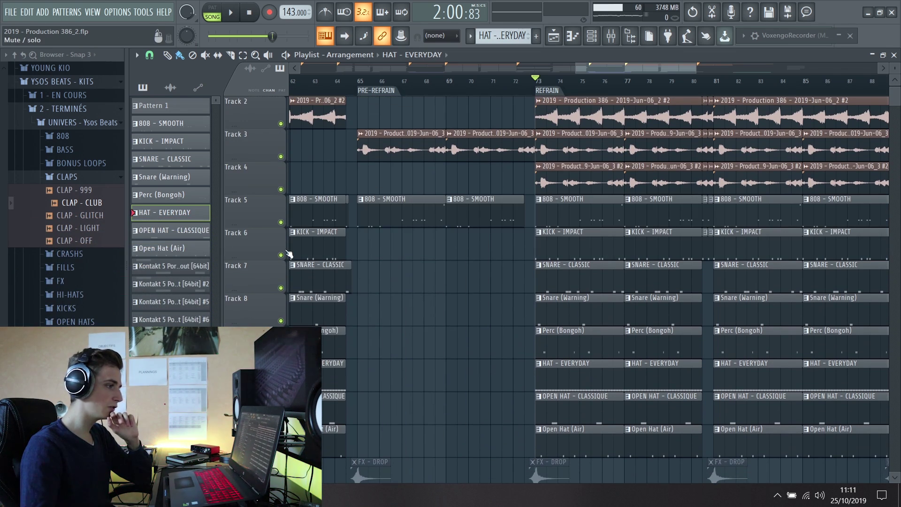
- Open the second refrain's 808 - SMOOTH clip to examine it, and play the full arrangement from just before bar 73
{"action": "double_click", "coordinate": [615, 215]}
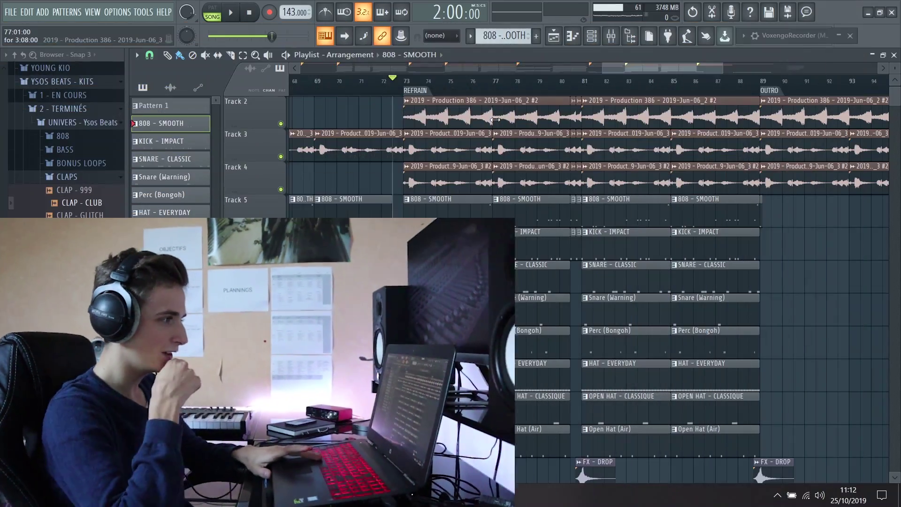
{"action": "key", "text": "space"}
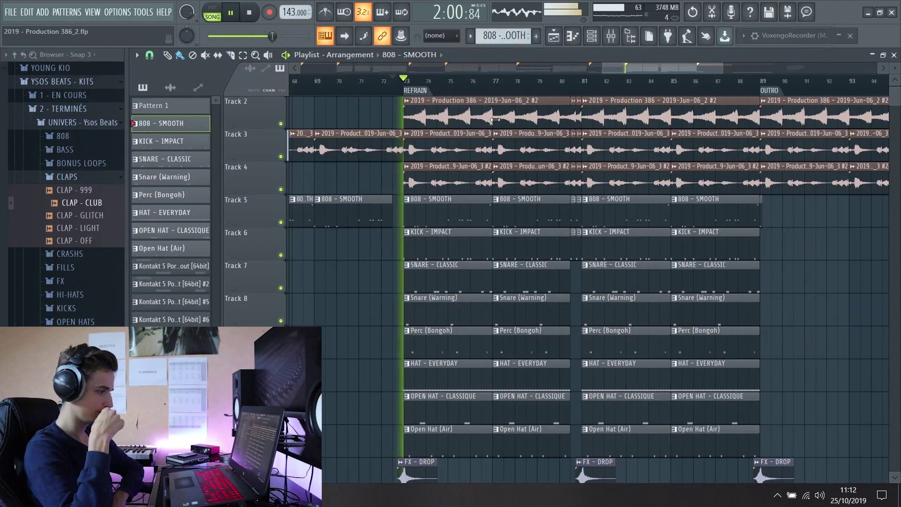